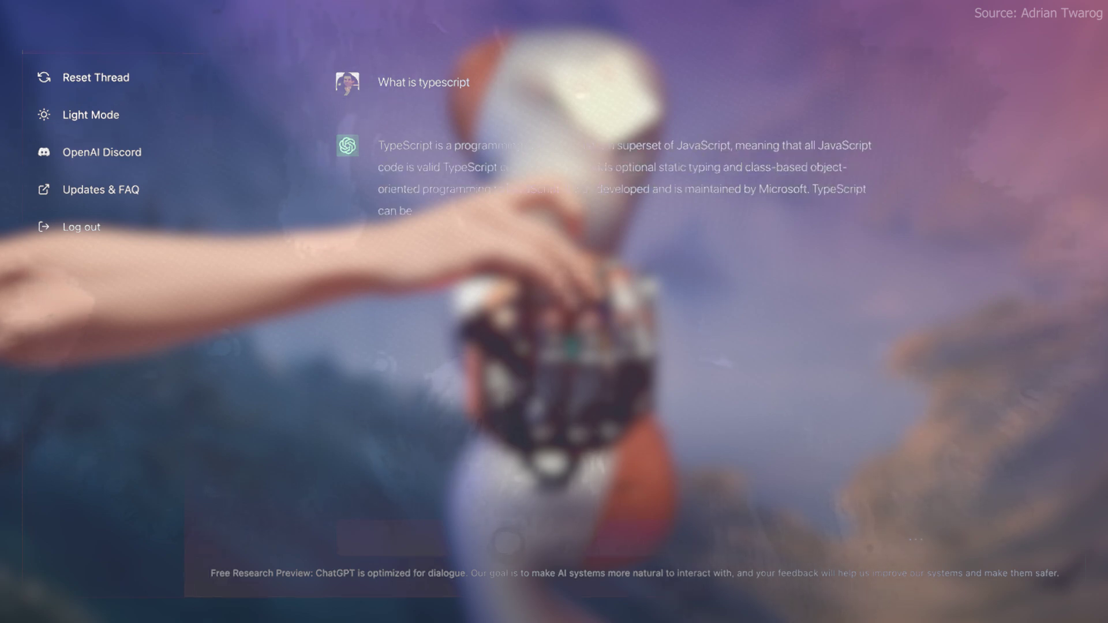
Step: Go from the OpenAI ChatGPT blog announcement to the ChatGPT login page via TRY CHATGPT
{"action": "type", "text": "Show me an example of a"}
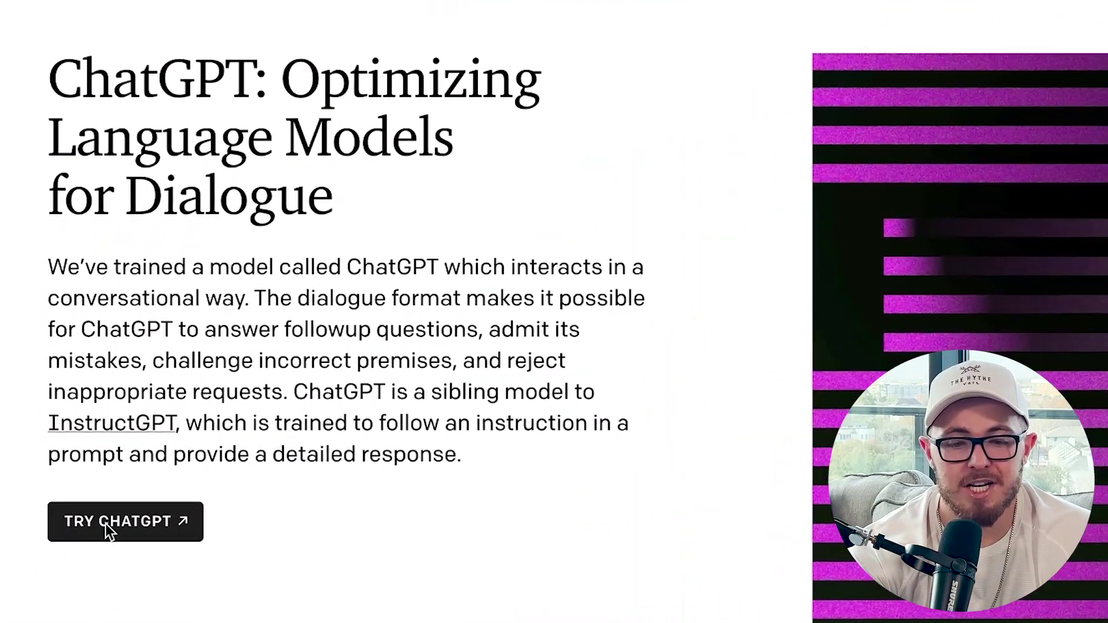
{"action": "left_click", "coordinate": [80, 502]}
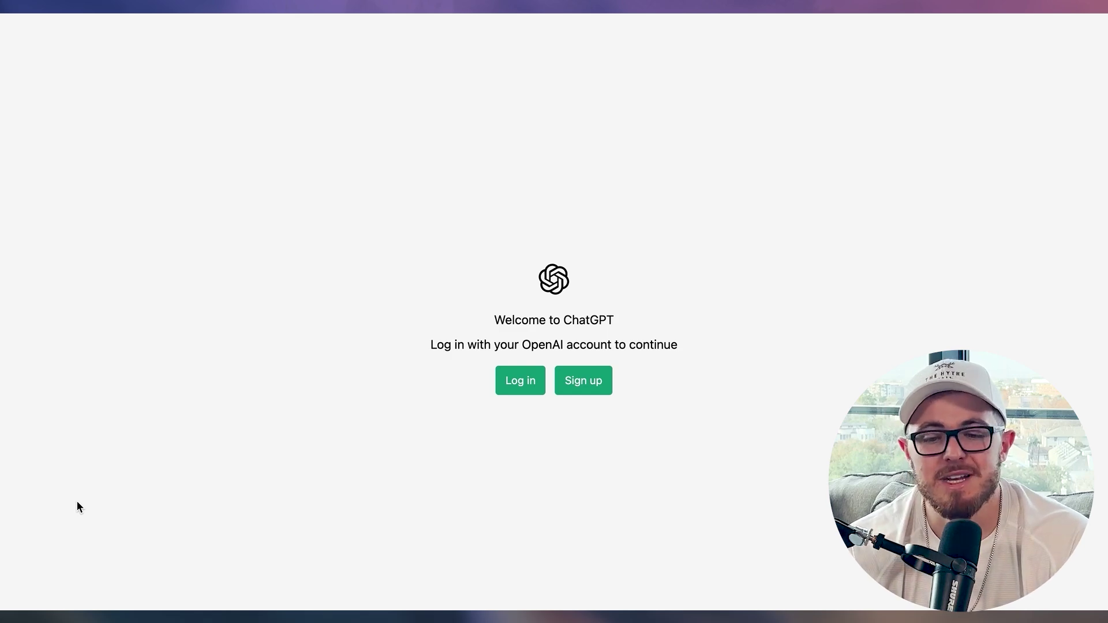
Step: Sign up for ChatGPT with Continue with Google, choosing a Google account from the list
{"action": "left_click", "coordinate": [592, 389]}
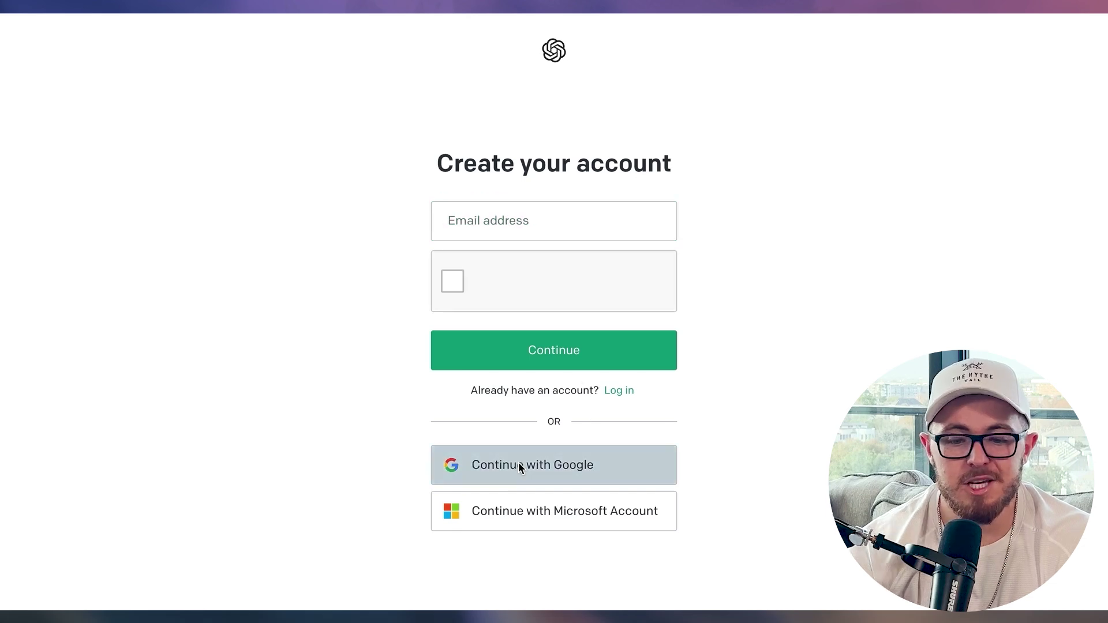
{"action": "left_click", "coordinate": [518, 463]}
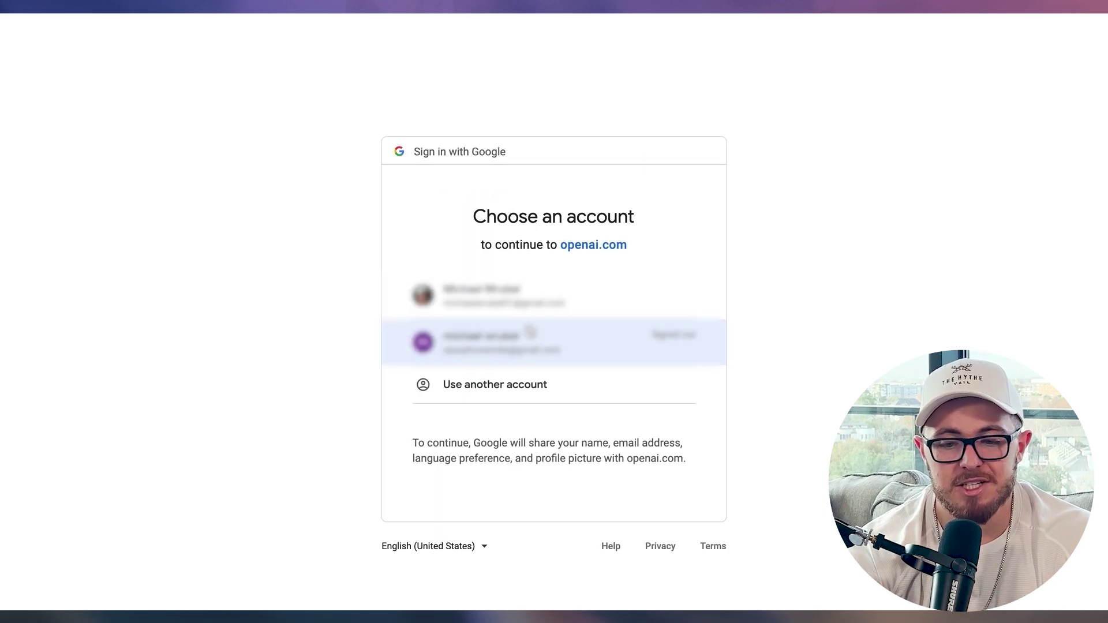
{"action": "left_click", "coordinate": [529, 308]}
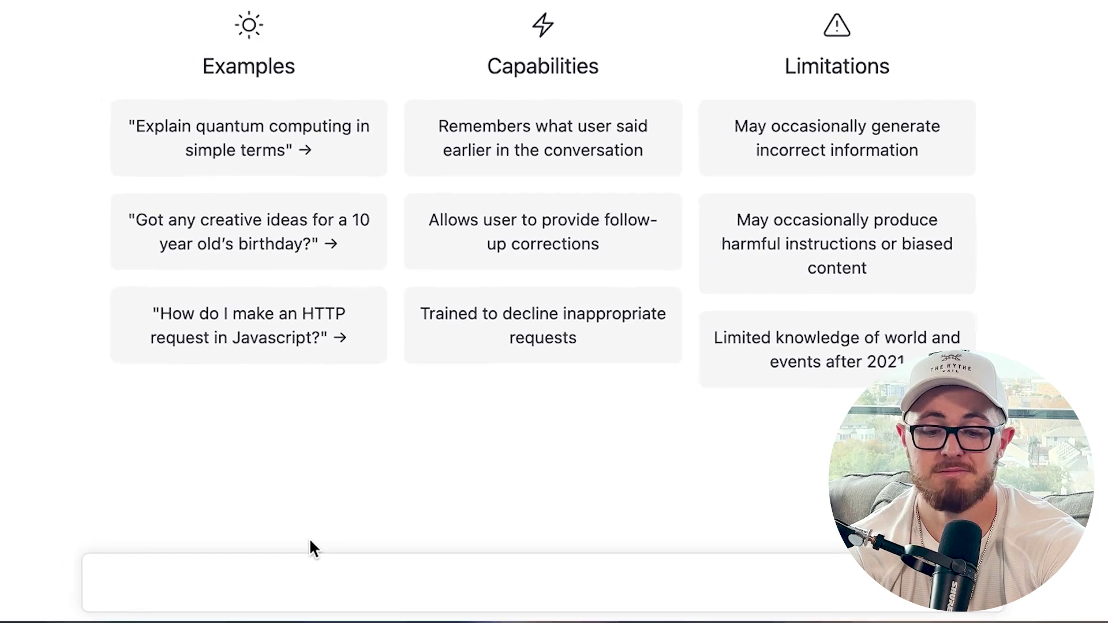
Step: Send 'tell me 5 sushi recipes with salmon', correcting the 'slam' typo first
{"action": "type", "text": "tell me 5 sushi "}
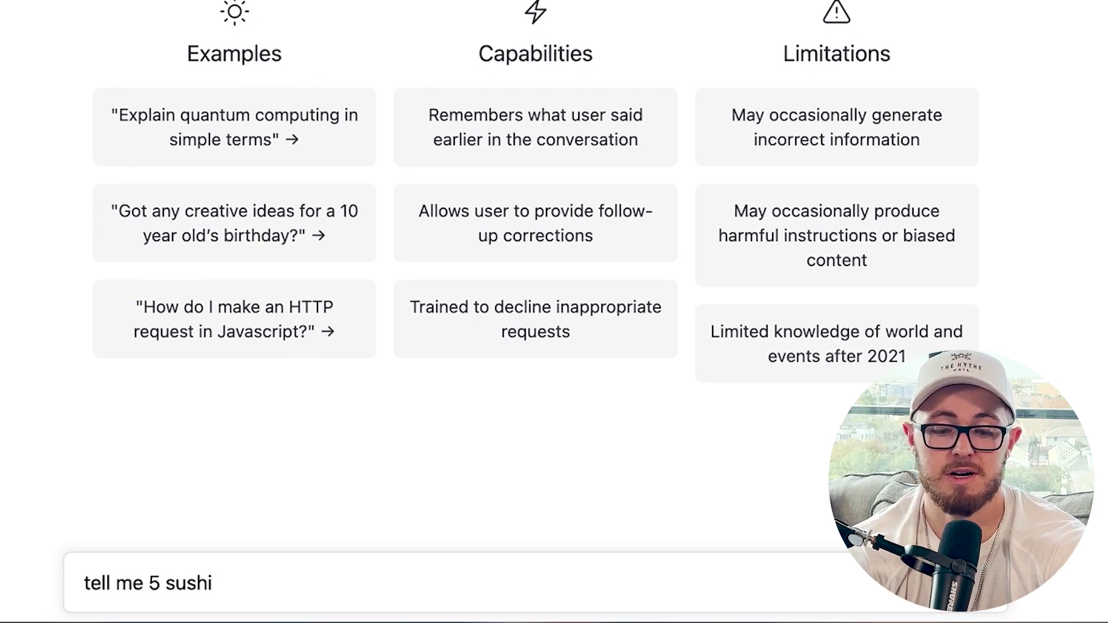
{"action": "type", "text": "recipes with "}
{"action": "type", "text": "slam"}
{"action": "key", "text": "BackSpace"}
{"action": "key", "text": "BackSpace"}
{"action": "key", "text": "BackSpace"}
{"action": "type", "text": "almon"}
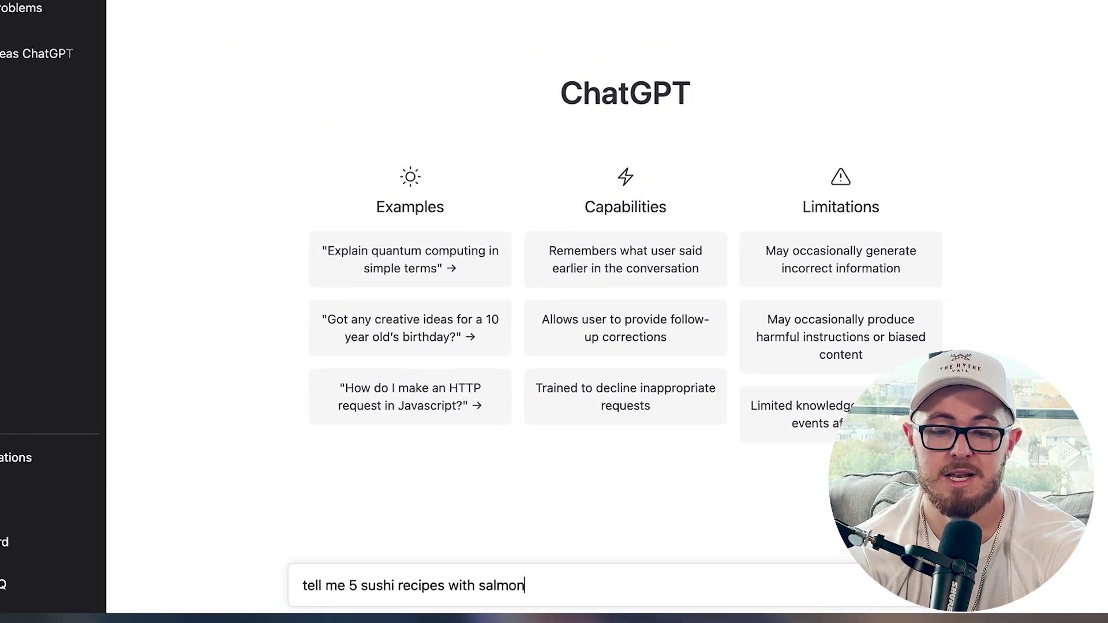
{"action": "key", "text": "Return"}
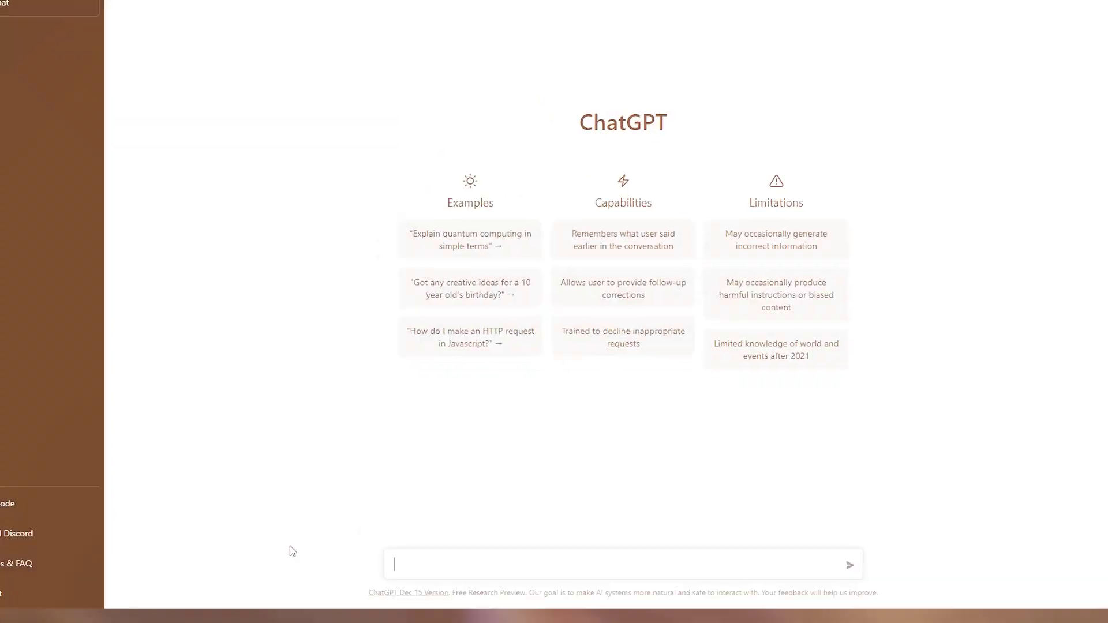
Step: Submit the question 'What Year is this?' to ChatGPT
{"action": "type", "text": "What Year is this"}
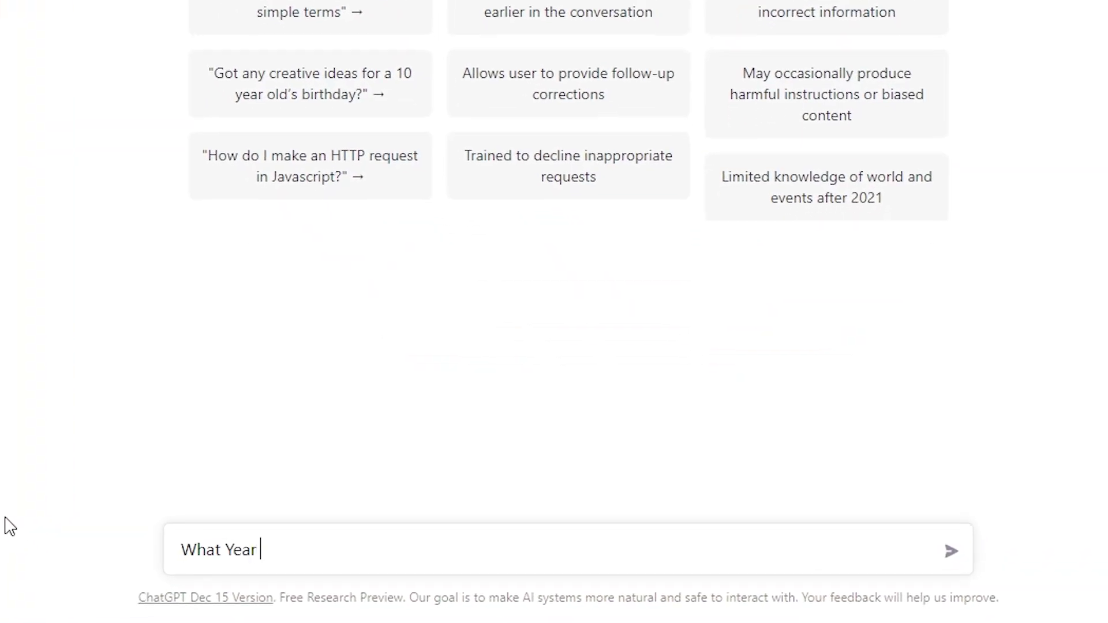
{"action": "type", "text": "?"}
{"action": "key", "text": "Return"}
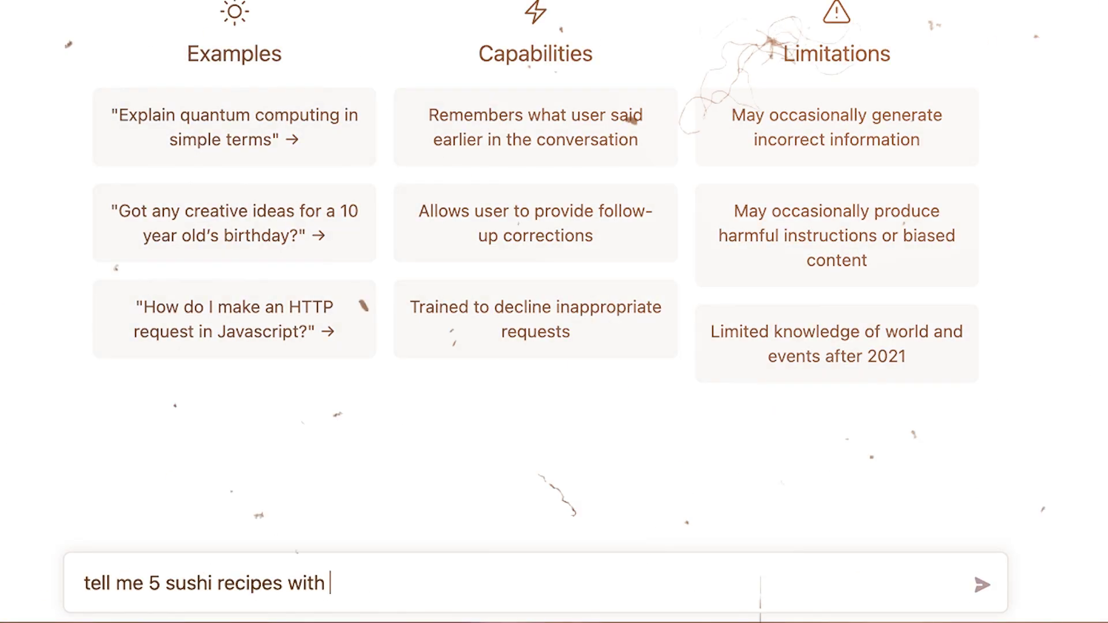
Step: Resend the salmon sushi recipe request, fixing 'slam' to 'salmon' before submitting
{"action": "type", "text": "slam"}
{"action": "key", "text": "BackSpace"}
{"action": "key", "text": "BackSpace"}
{"action": "key", "text": "BackSpace"}
{"action": "type", "text": "almon"}
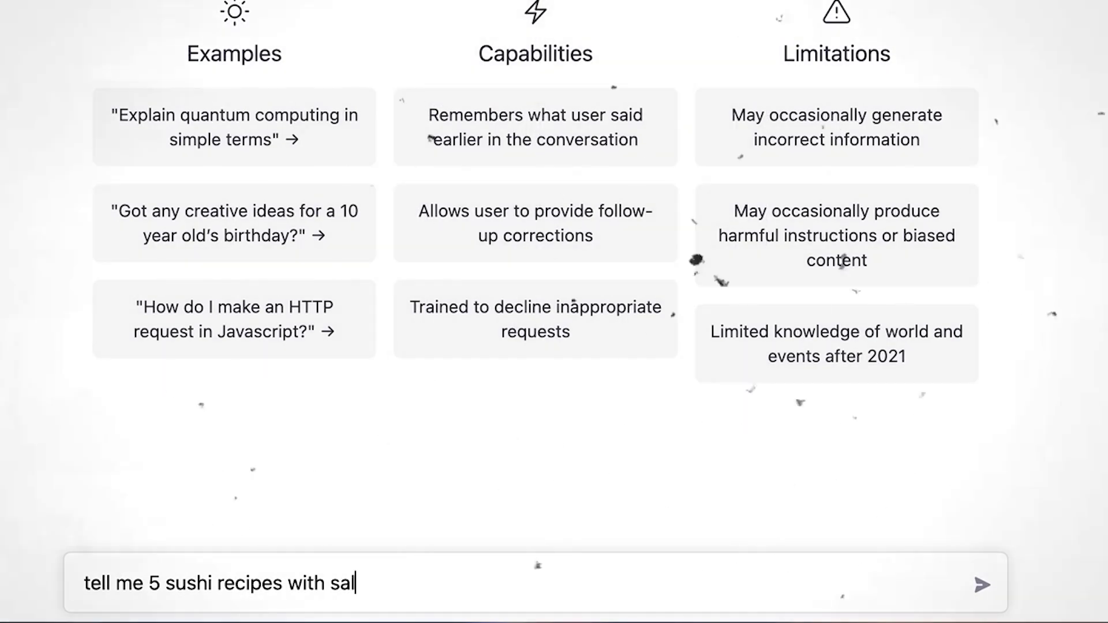
{"action": "key", "text": "Return"}
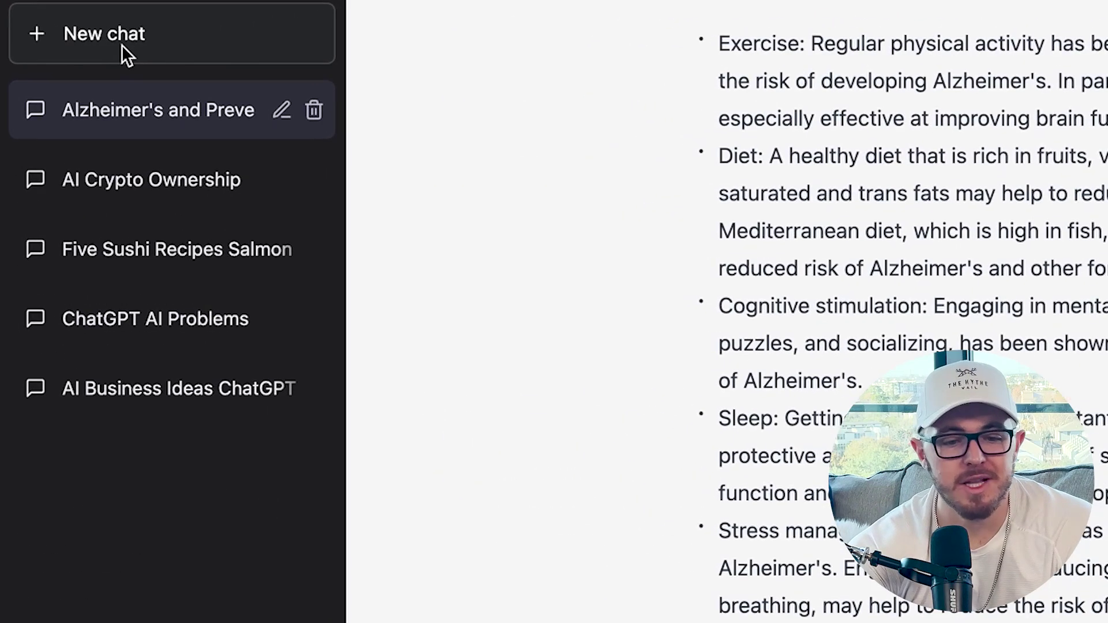
{"action": "left_click", "coordinate": [74, 49]}
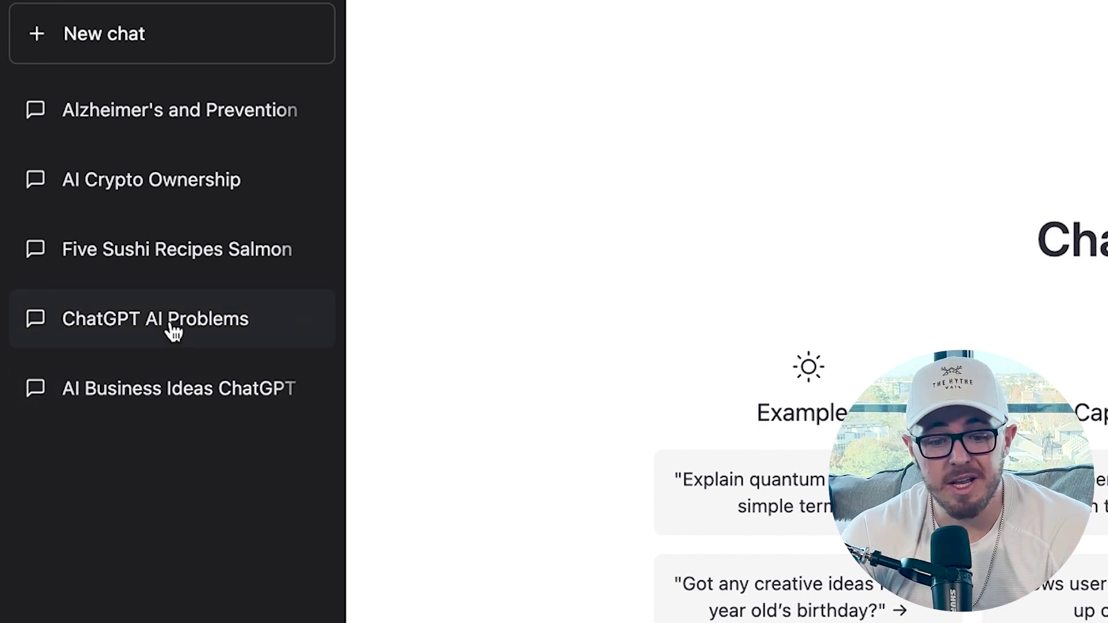
{"action": "left_click", "coordinate": [201, 139]}
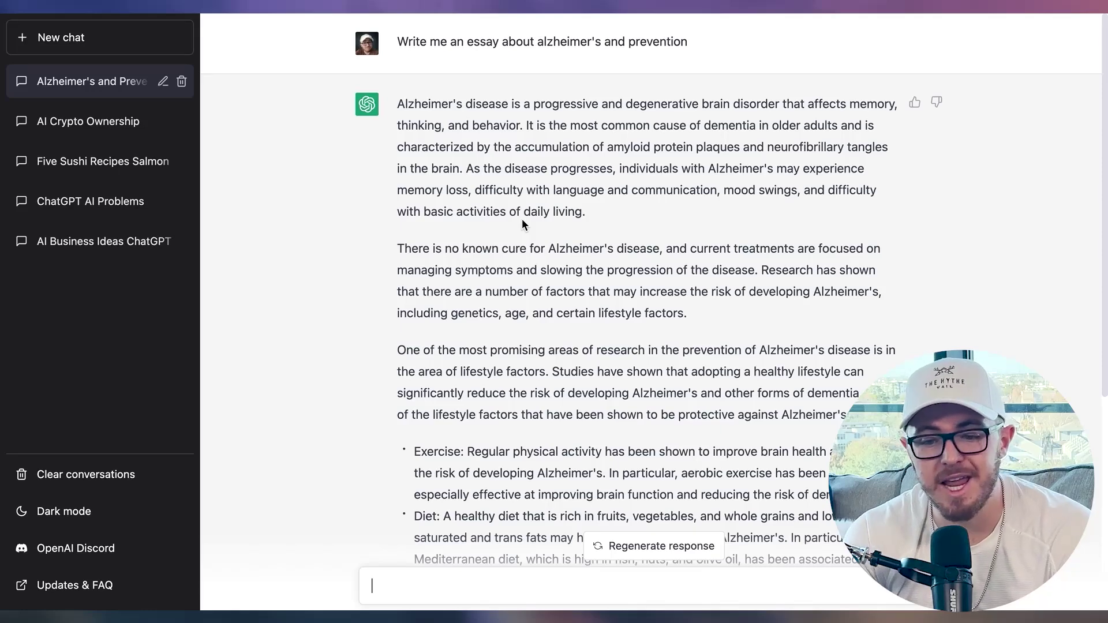
{"action": "scroll", "coordinate": [521, 219], "scroll_direction": "down", "scroll_amount": 10}
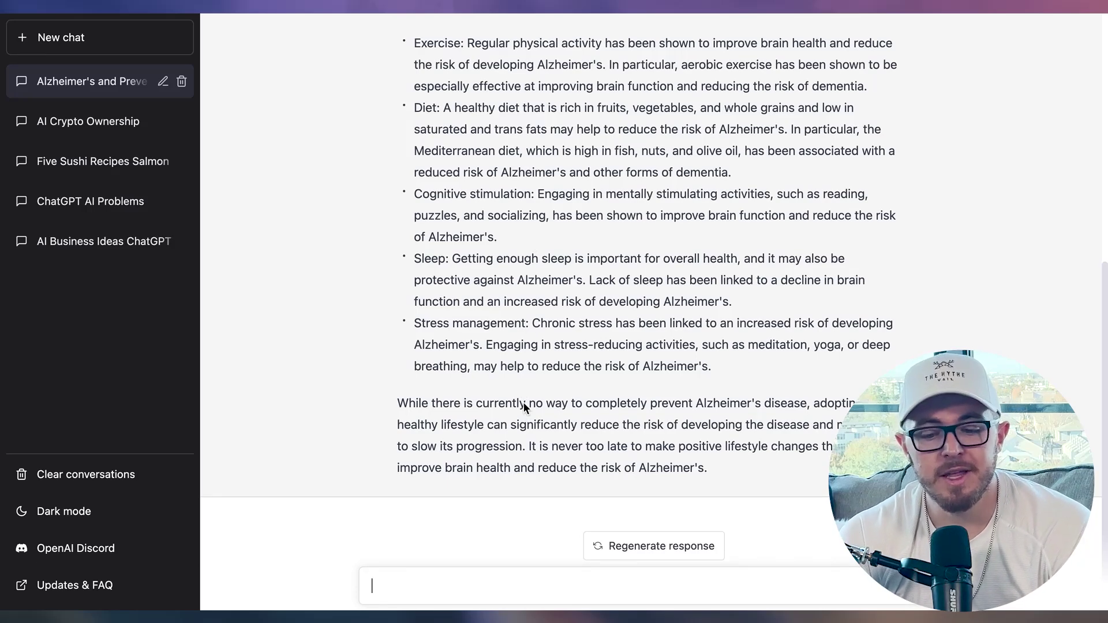
{"action": "left_click", "coordinate": [530, 585]}
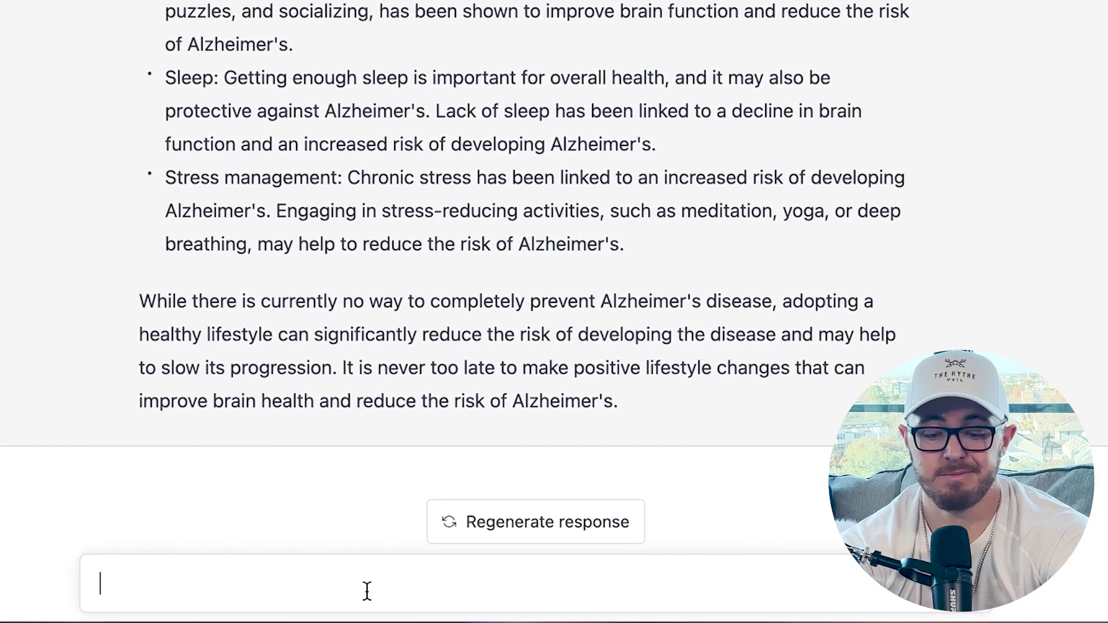
Step: Send 'make the introduction longer', fixing the 'introudction' misspelling and stray trailing 't'
{"action": "type", "text": "make the introudction l"}
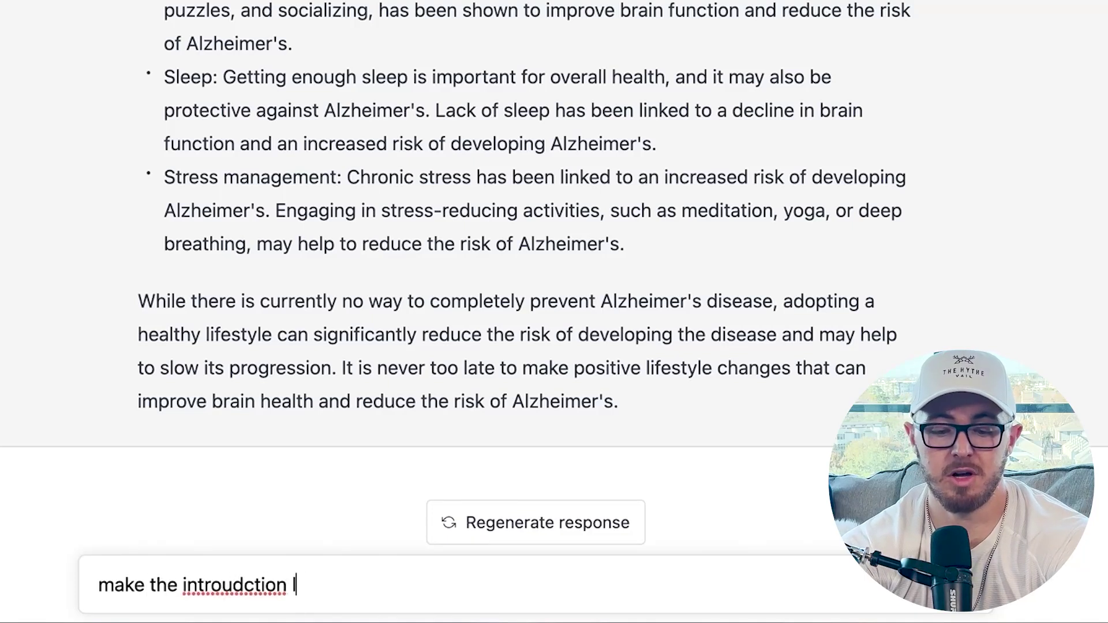
{"action": "type", "text": "ongert"}
{"action": "right_click", "coordinate": [259, 585]}
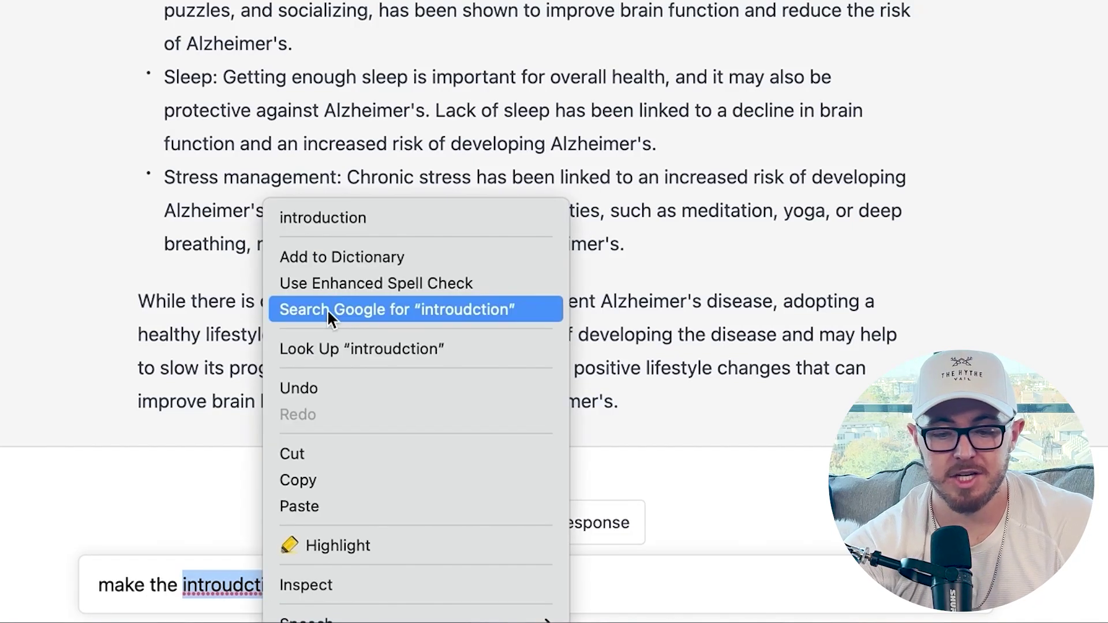
{"action": "left_click", "coordinate": [300, 235]}
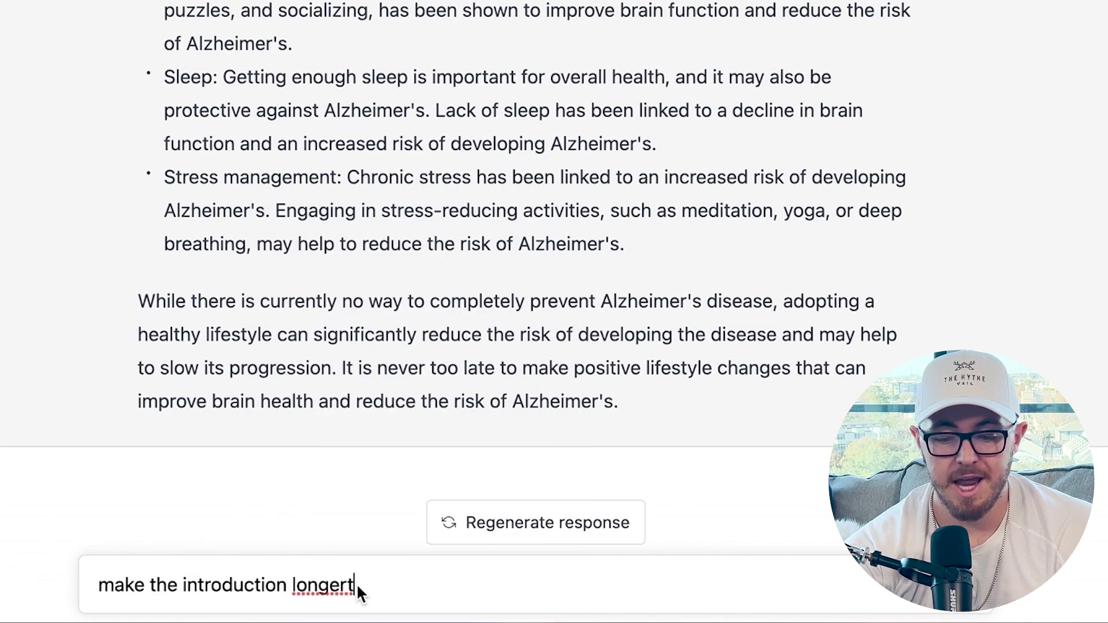
{"action": "key", "text": "BackSpace"}
{"action": "key", "text": "Return"}
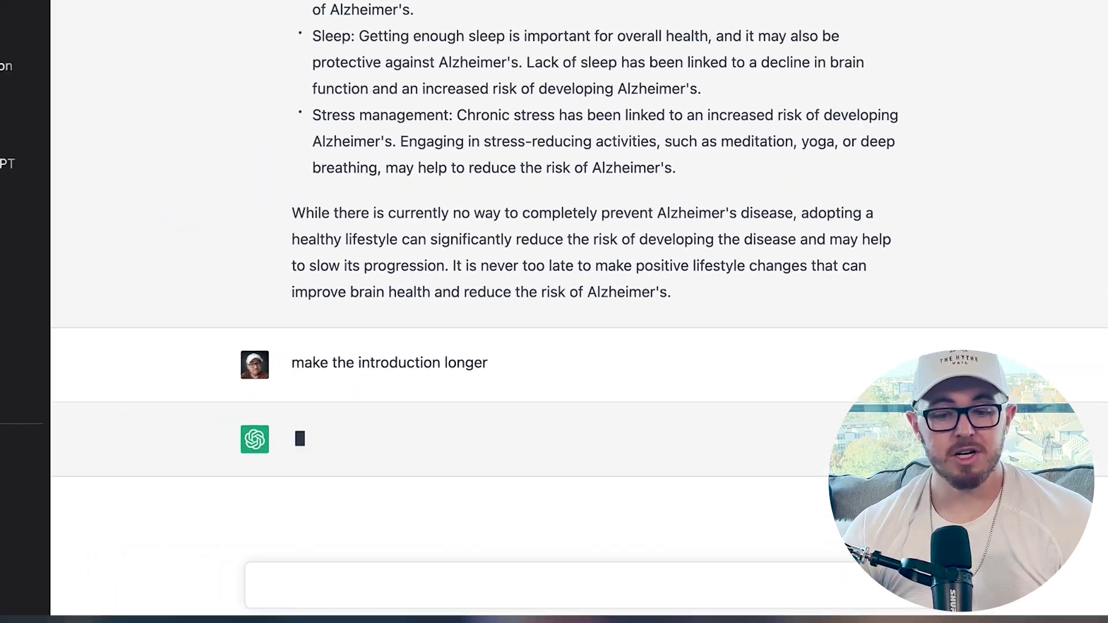